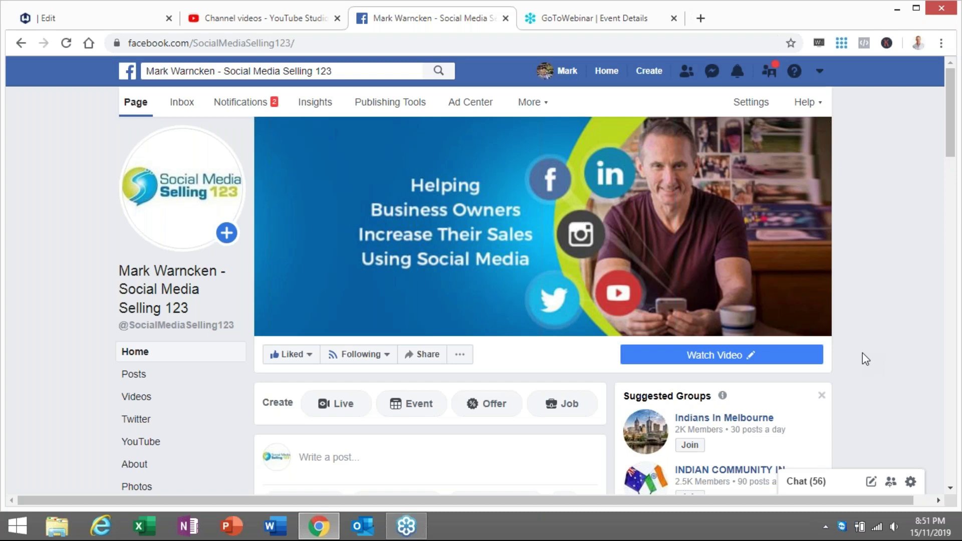
Review the business page's sidebar tabs, then open the page Settings.
scroll(863, 353, "down", 2)
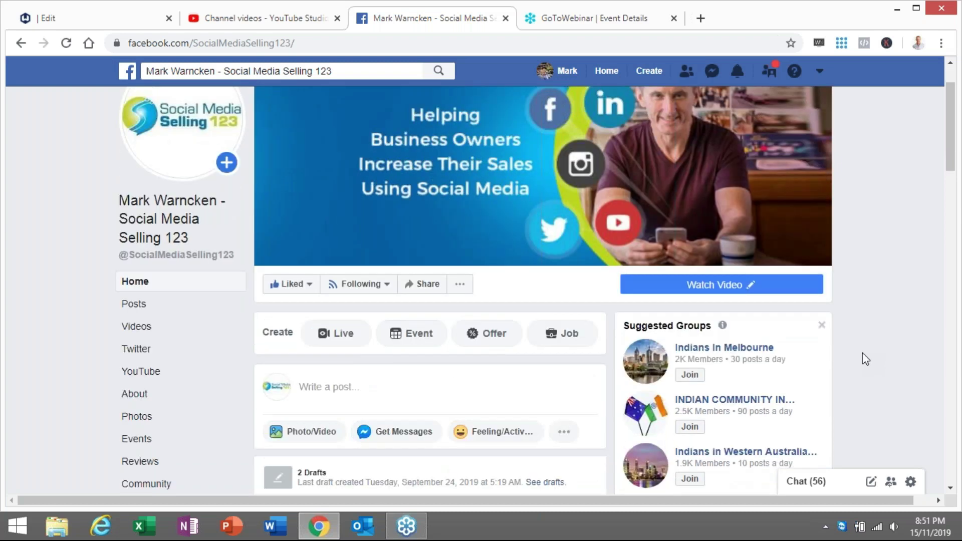
scroll(862, 353, "down", 1)
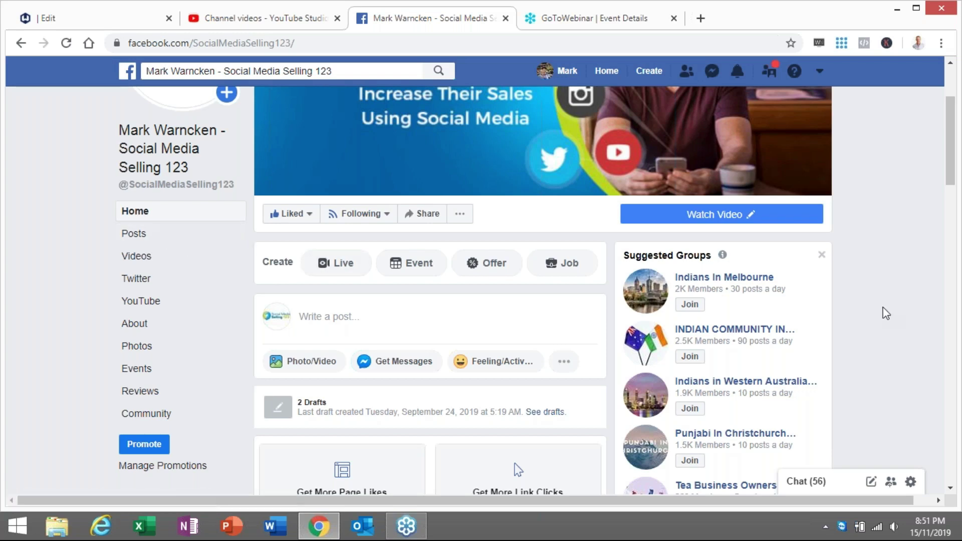
scroll(887, 313, "up", 2)
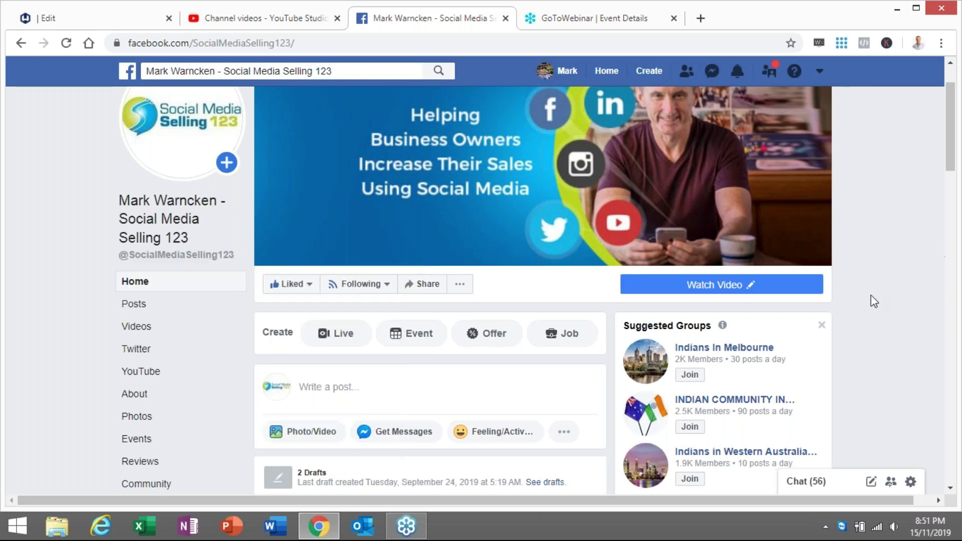
scroll(874, 303, "down", 1)
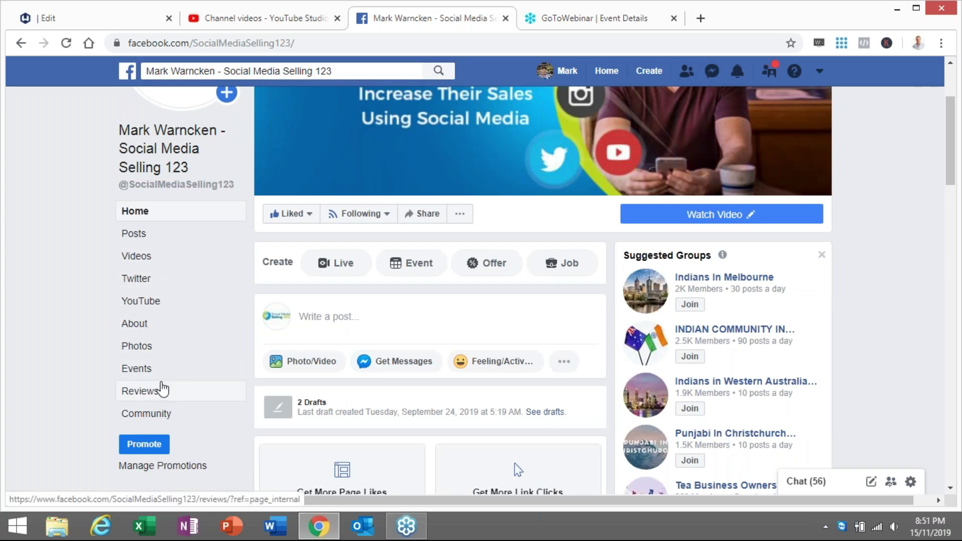
scroll(518, 470, "up", 2)
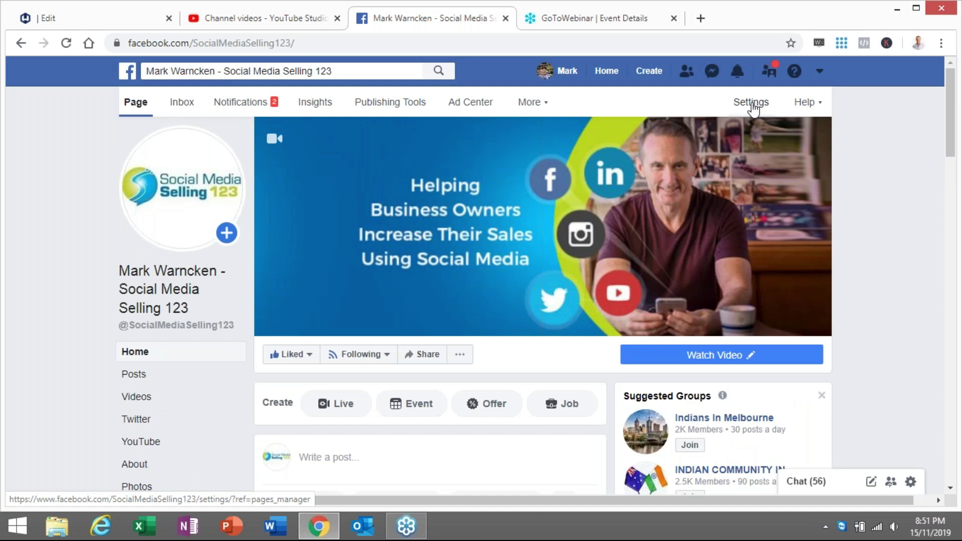
left_click(753, 105)
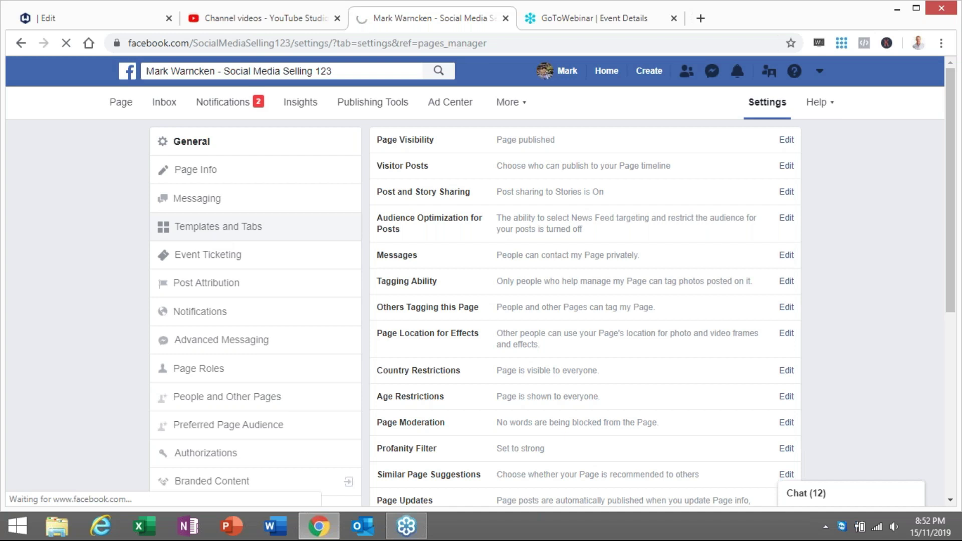
Show the Templates and Tabs settings with the Standard template's tab list.
left_click(221, 227)
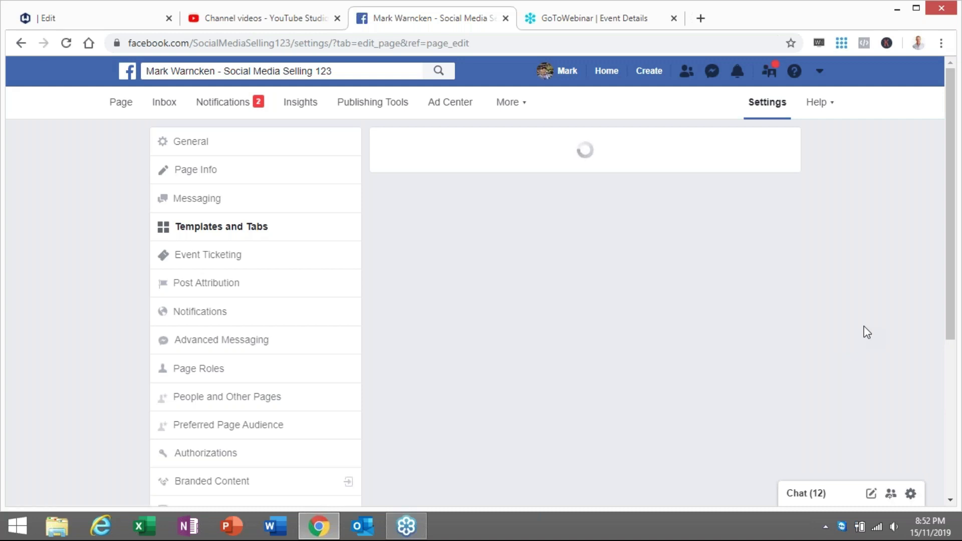
scroll(811, 341, "down", 8)
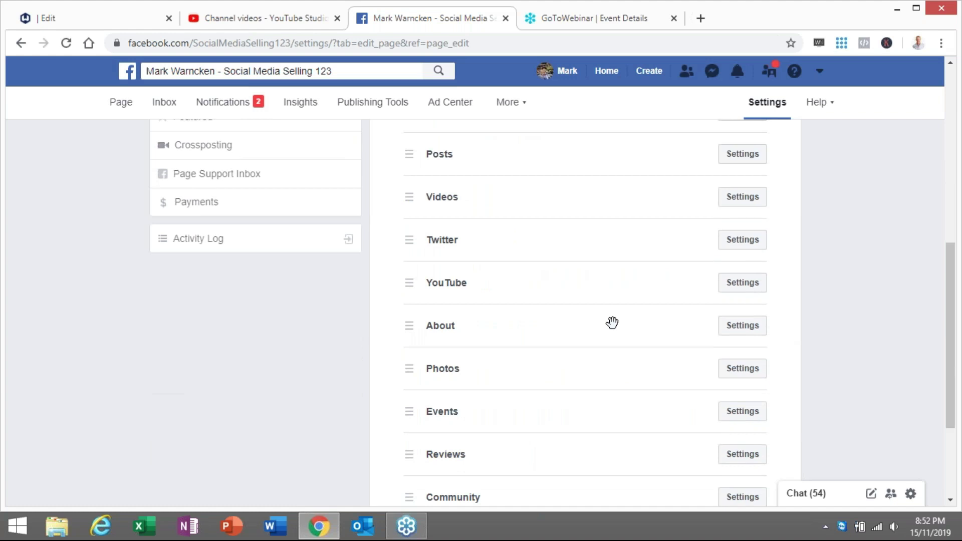
Drag Videos above Posts and move About higher in the tab list.
scroll(613, 323, "down", 1)
scroll(612, 322, "up", 1)
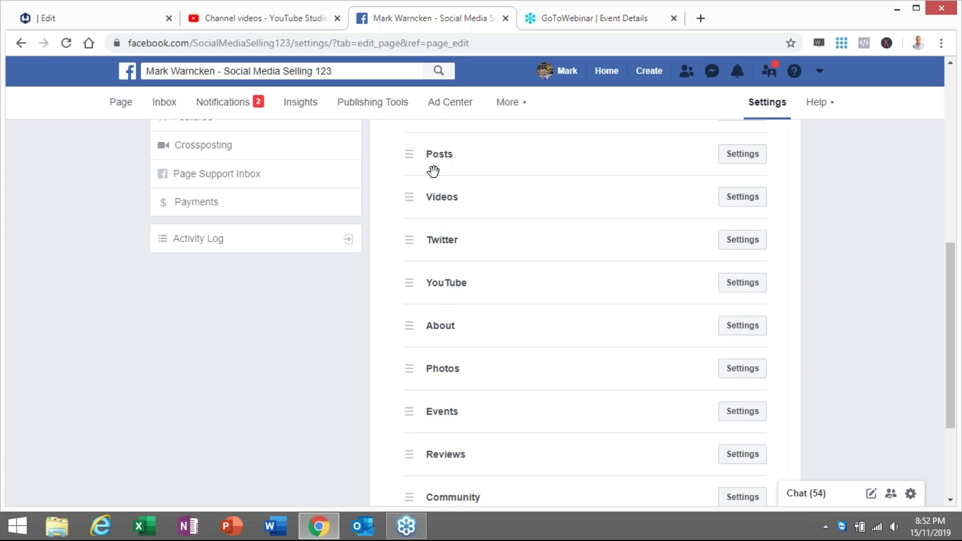
scroll(516, 274, "up", 1)
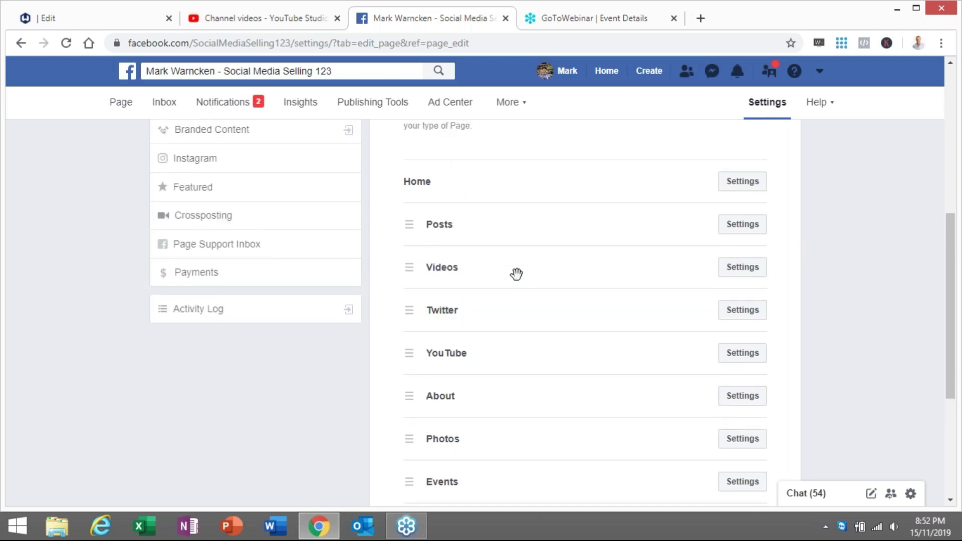
scroll(515, 299, "down", 1)
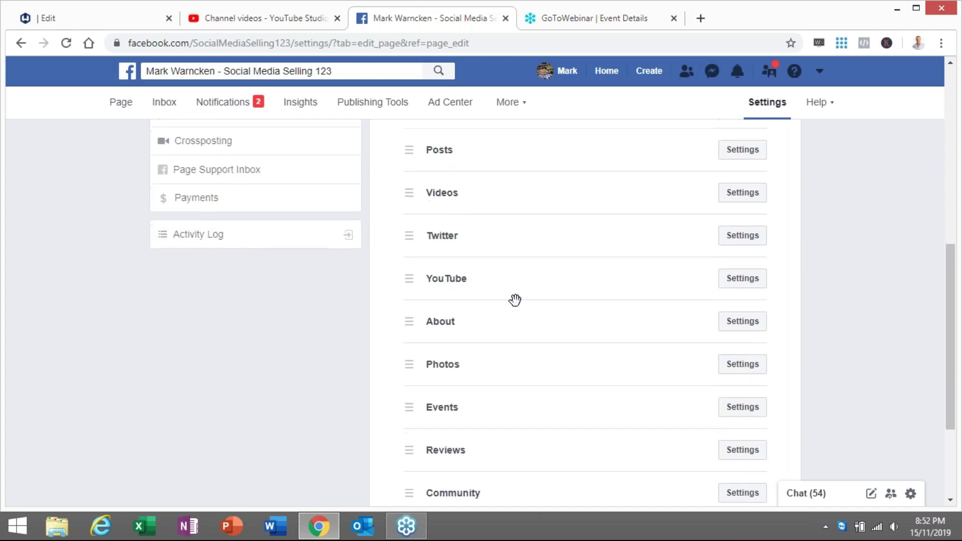
scroll(516, 300, "down", 2)
scroll(516, 301, "up", 2)
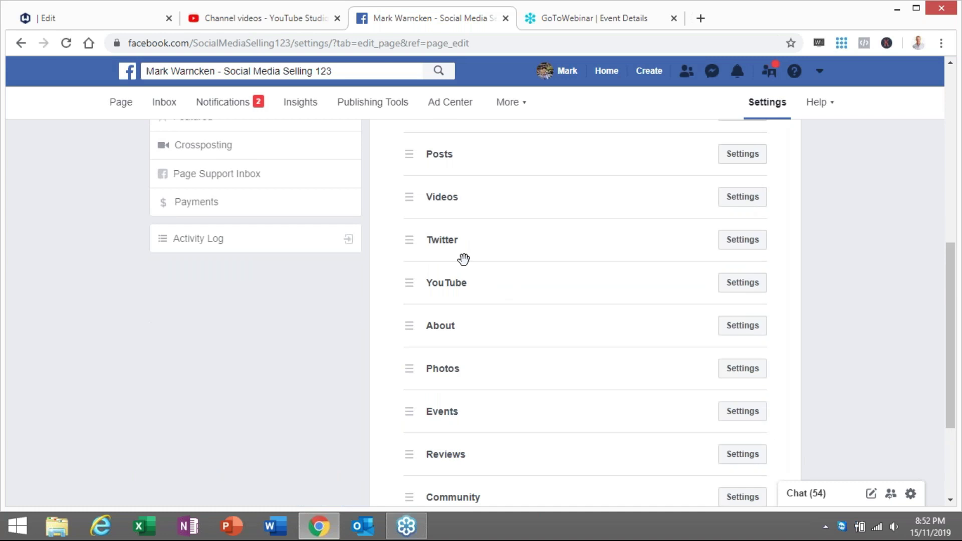
left_click_drag(412, 201, 415, 160)
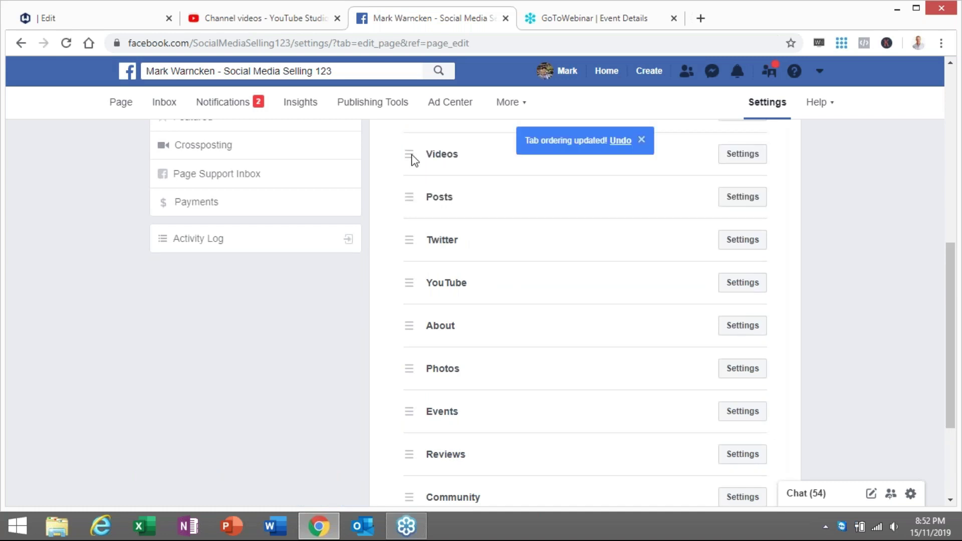
left_click_drag(410, 330, 409, 153)
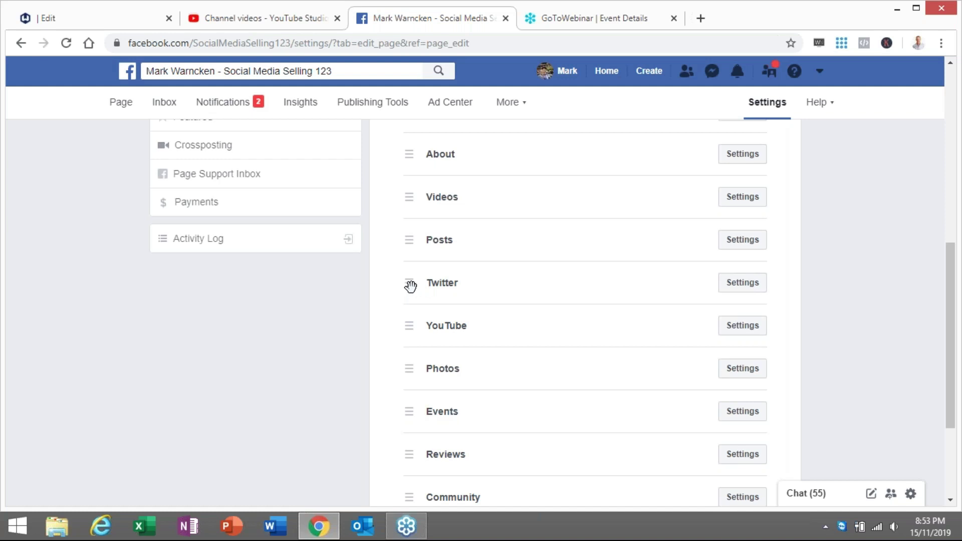
Move Twitter to the top of the tabs with YouTube directly beneath it.
left_click_drag(410, 285, 409, 152)
left_click_drag(409, 332, 408, 198)
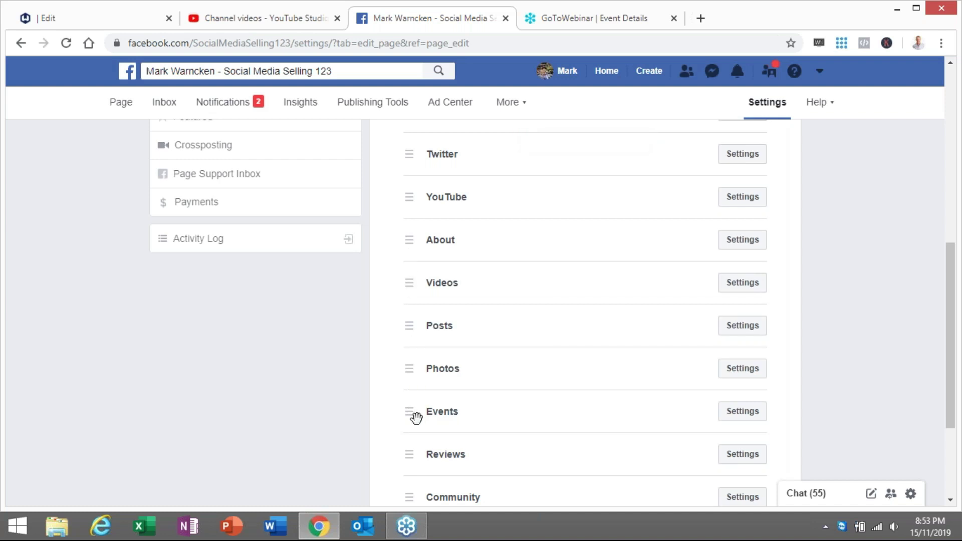
scroll(415, 414, "down", 2)
scroll(420, 417, "down", 2)
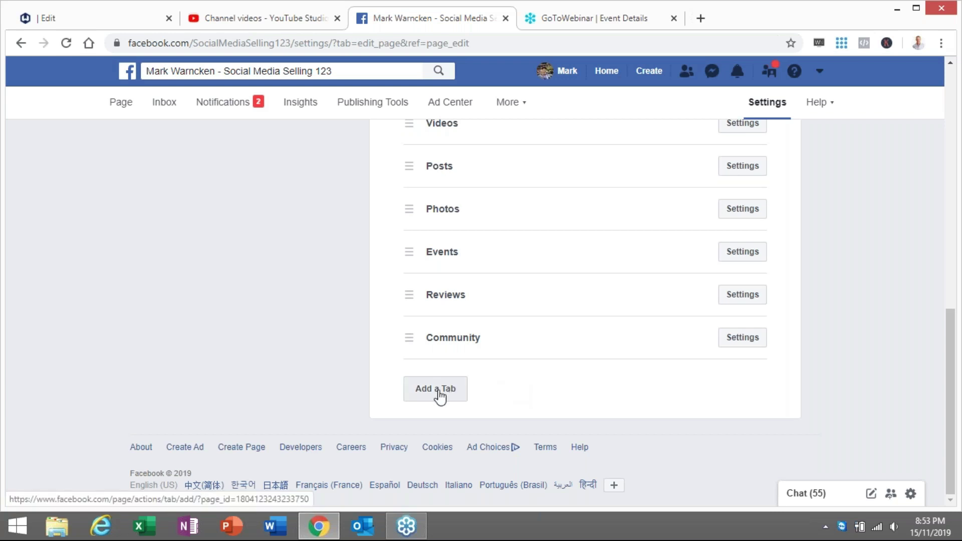
left_click(440, 394)
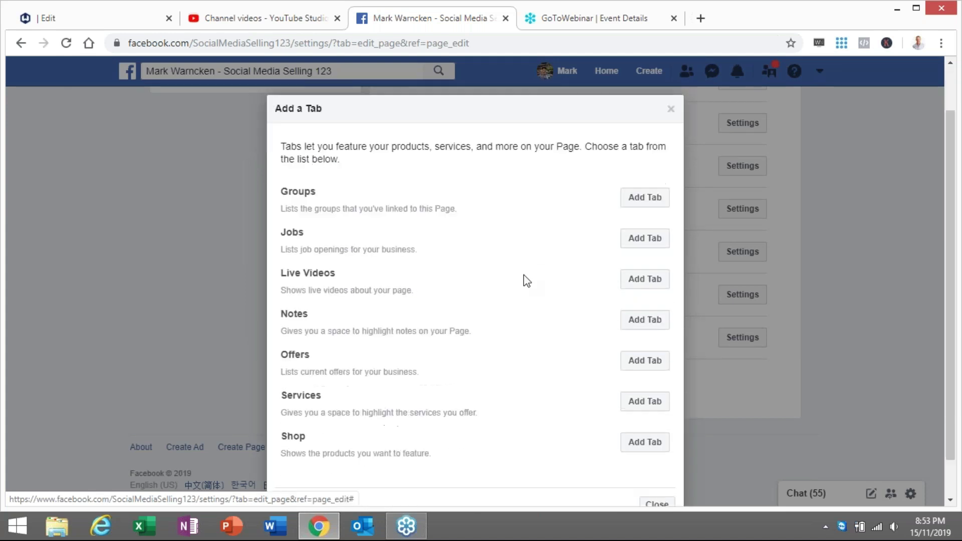
scroll(524, 275, "down", 2)
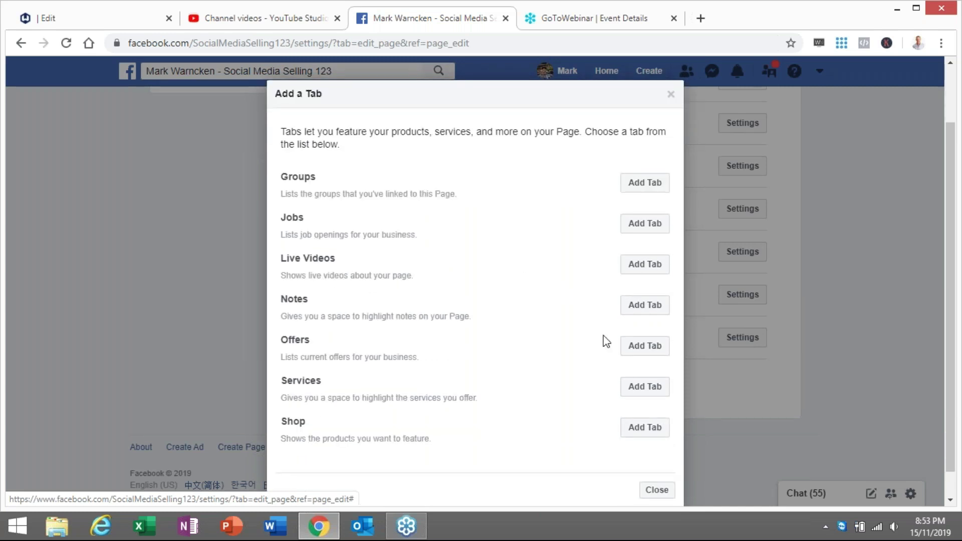
left_click(658, 490)
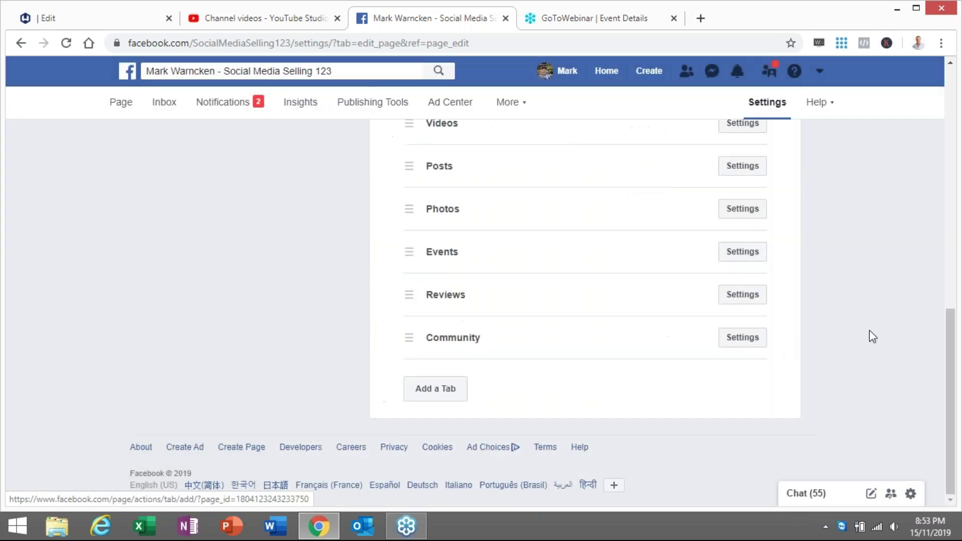
Return to the business page, confirm Twitter and YouTube sit under Home, and open Twitter.
scroll(671, 318, "up", 8)
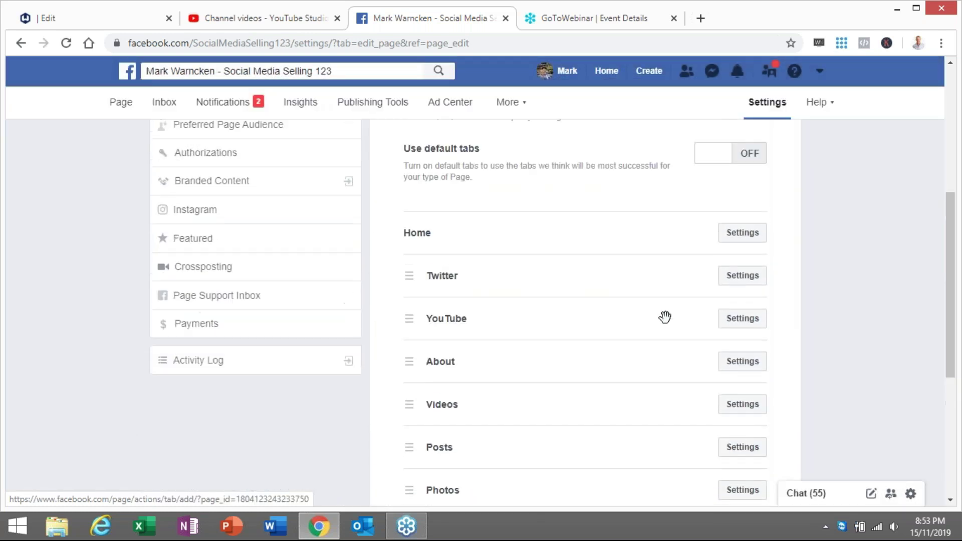
scroll(665, 317, "up", 4)
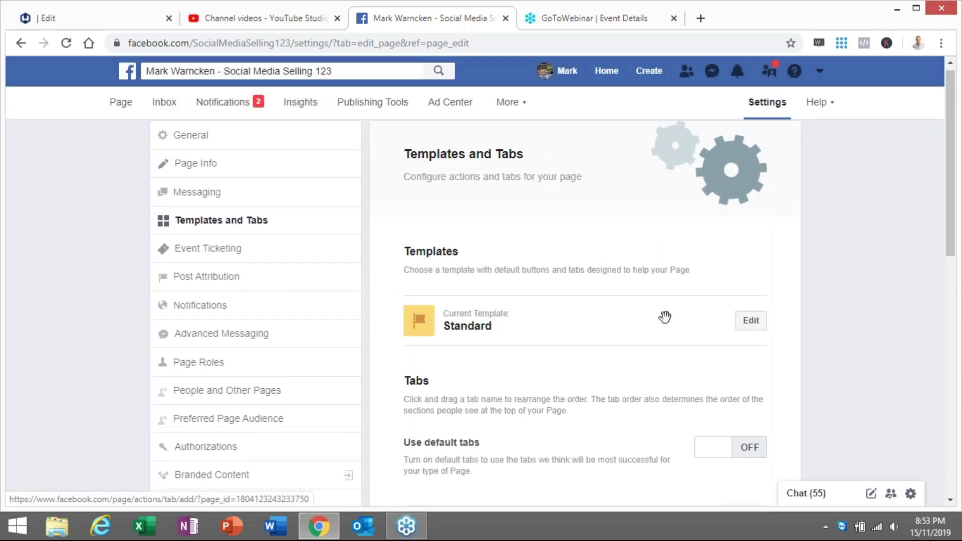
left_click(120, 105)
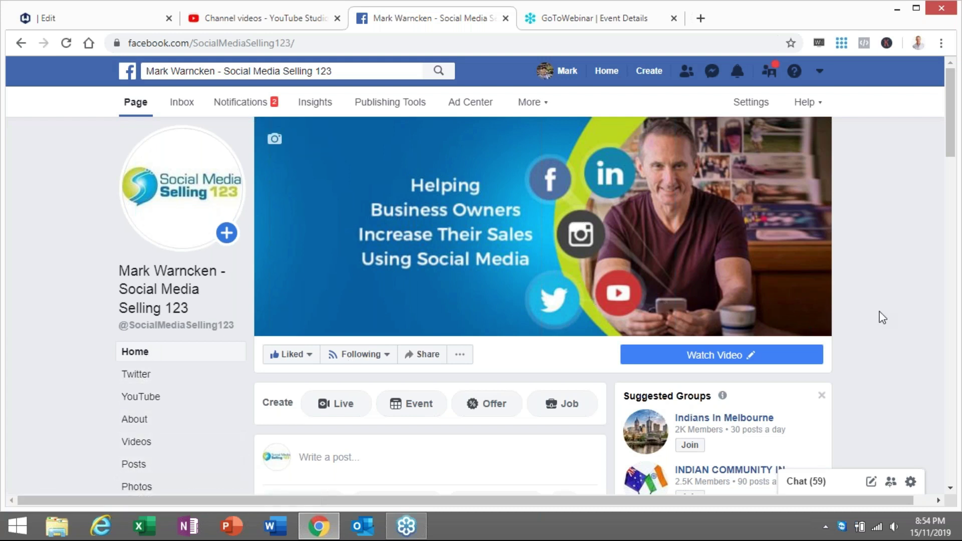
scroll(882, 318, "down", 3)
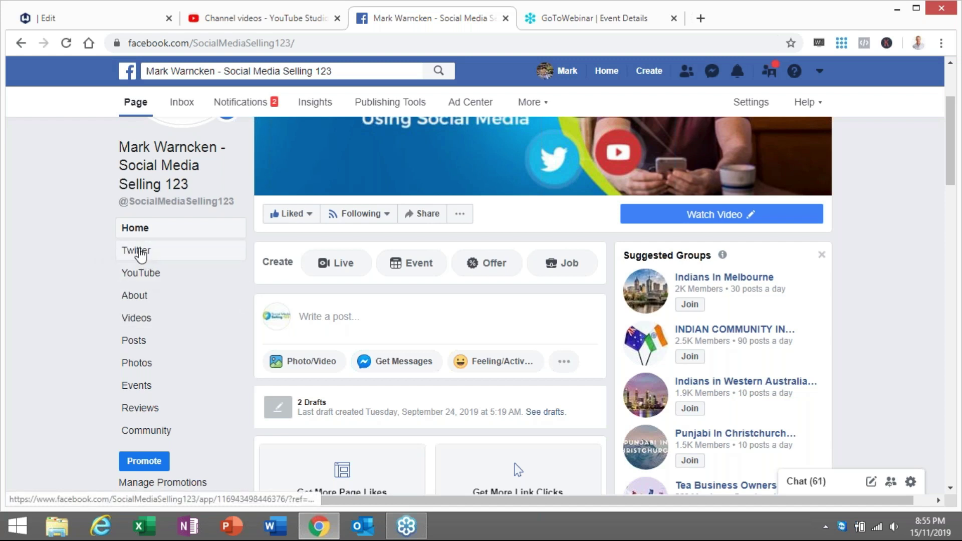
left_click(140, 252)
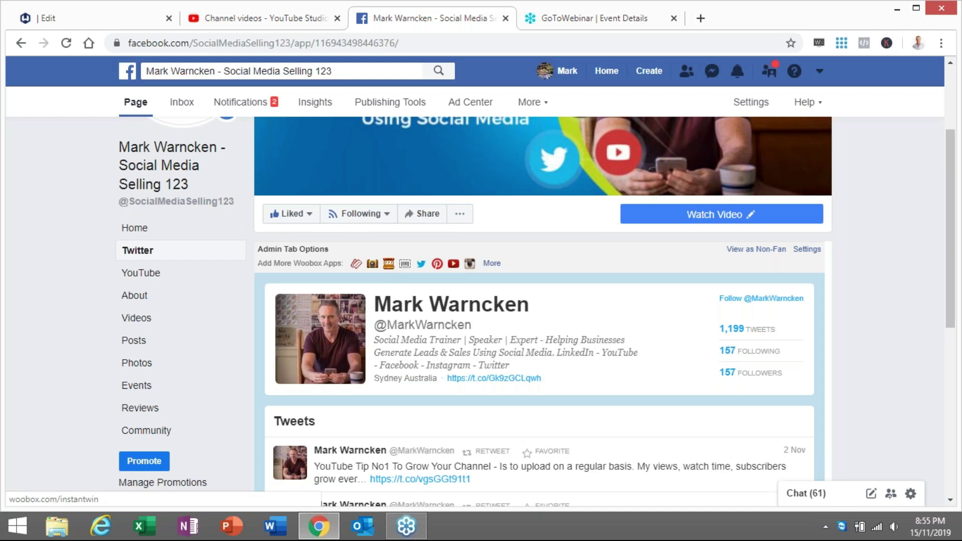
Browse the Twitter tab's recent tweets, then switch to the YouTube tab.
scroll(878, 295, "down", 4)
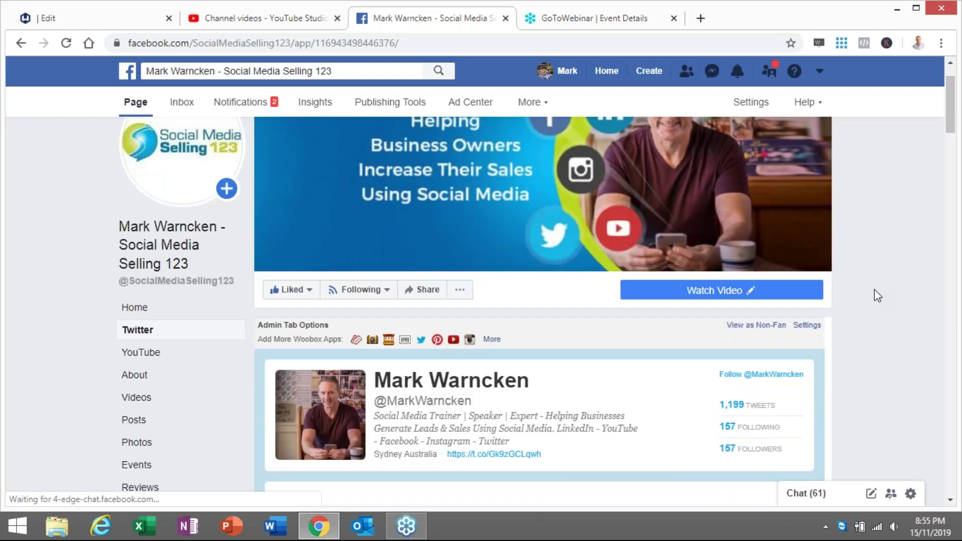
scroll(878, 295, "down", 4)
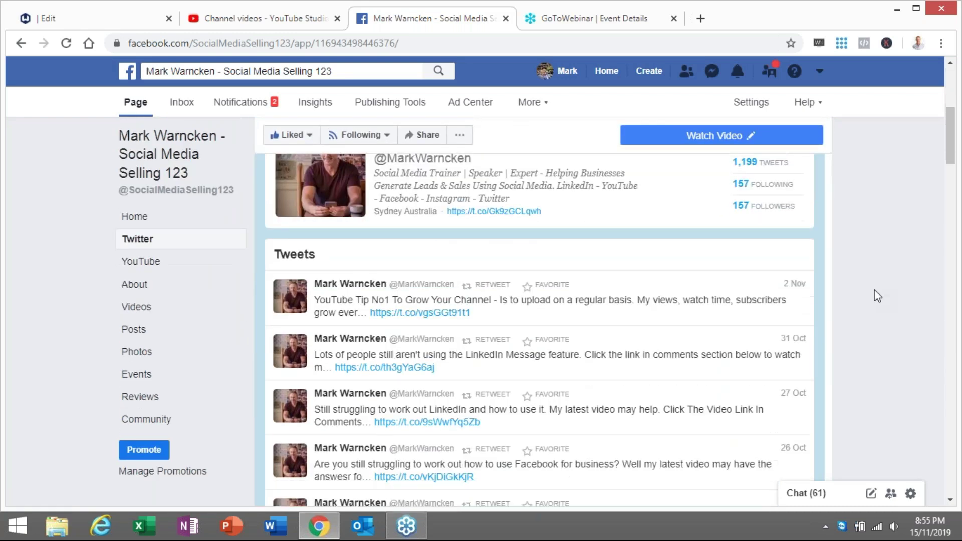
scroll(875, 291, "down", 1)
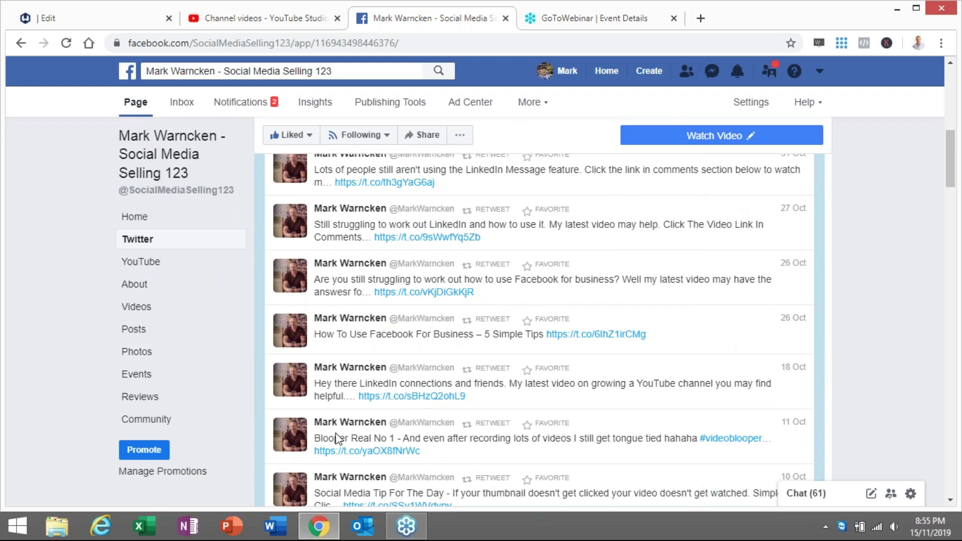
left_click(143, 263)
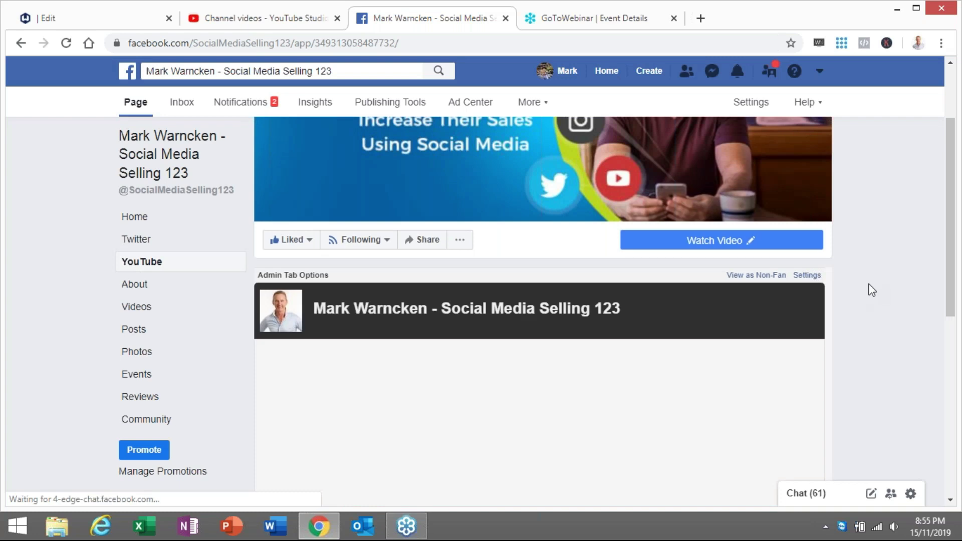
Browse the YouTube tab's channel video and thumbnails, then go back to the page's Home.
scroll(882, 290, "up", 3)
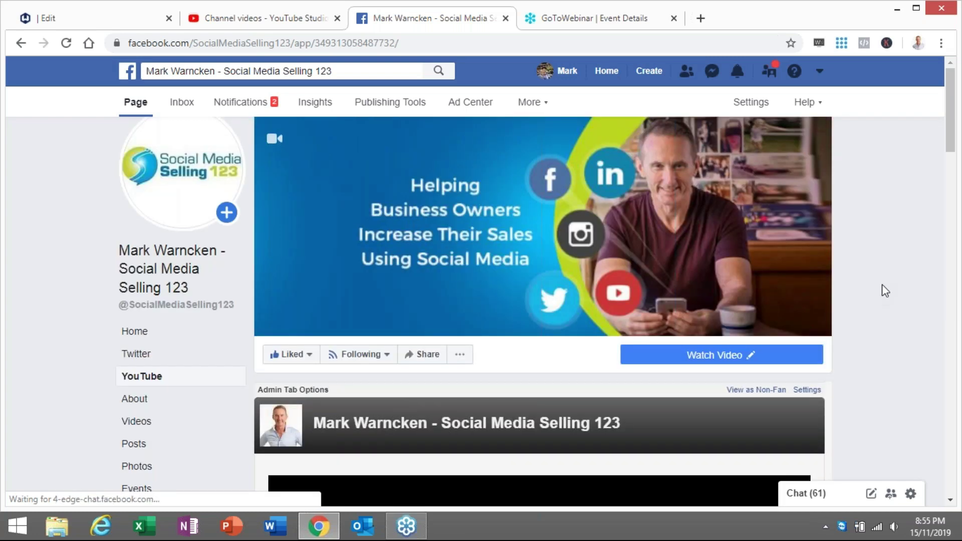
scroll(883, 285, "down", 3)
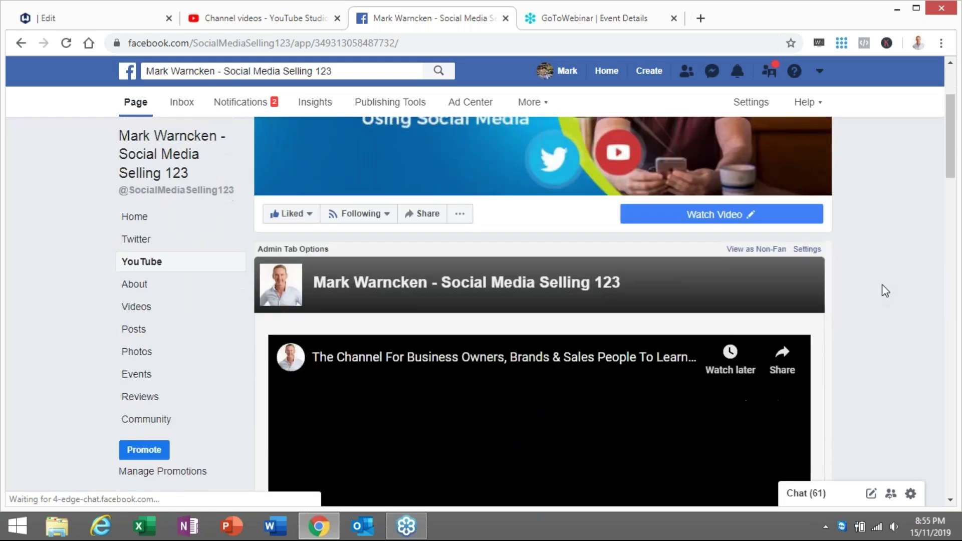
scroll(882, 285, "down", 3)
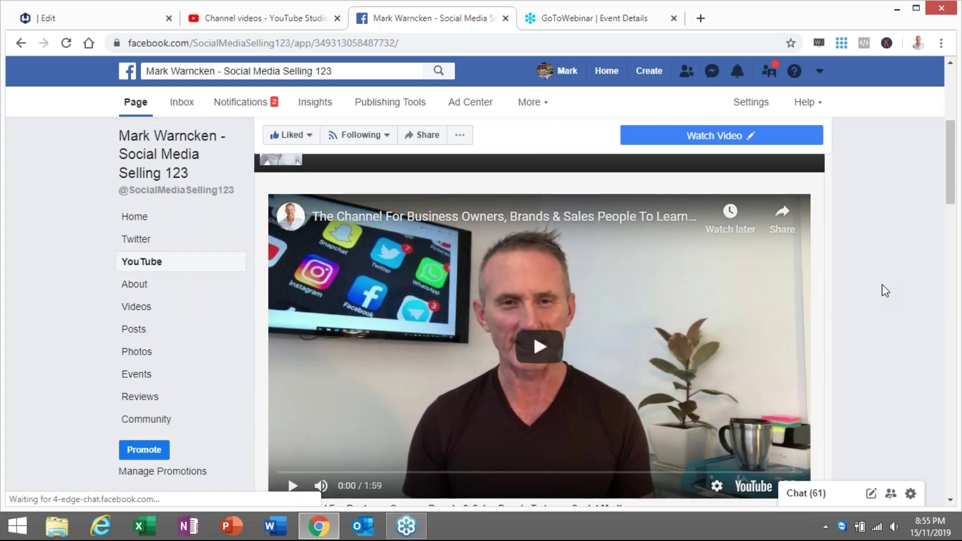
scroll(882, 284, "down", 4)
scroll(882, 284, "down", 2)
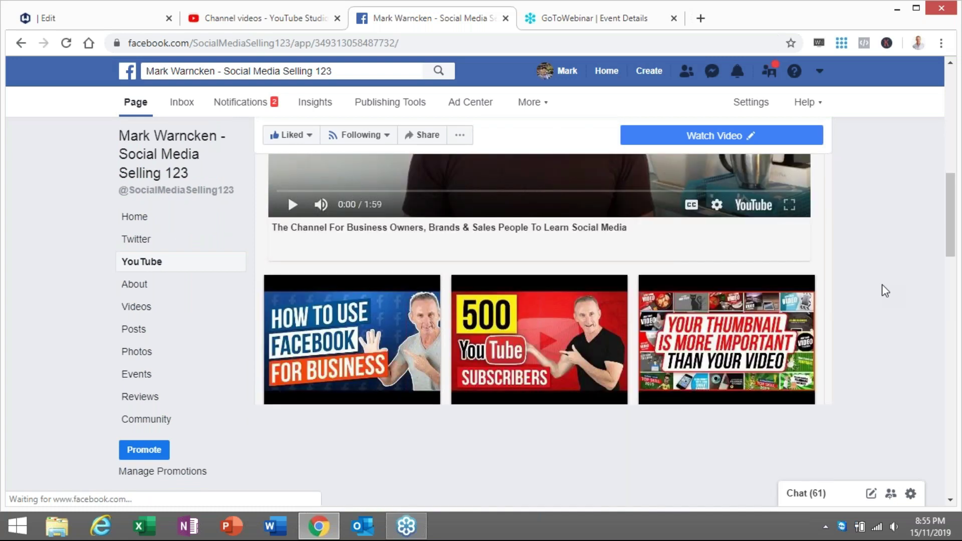
scroll(882, 290, "down", 4)
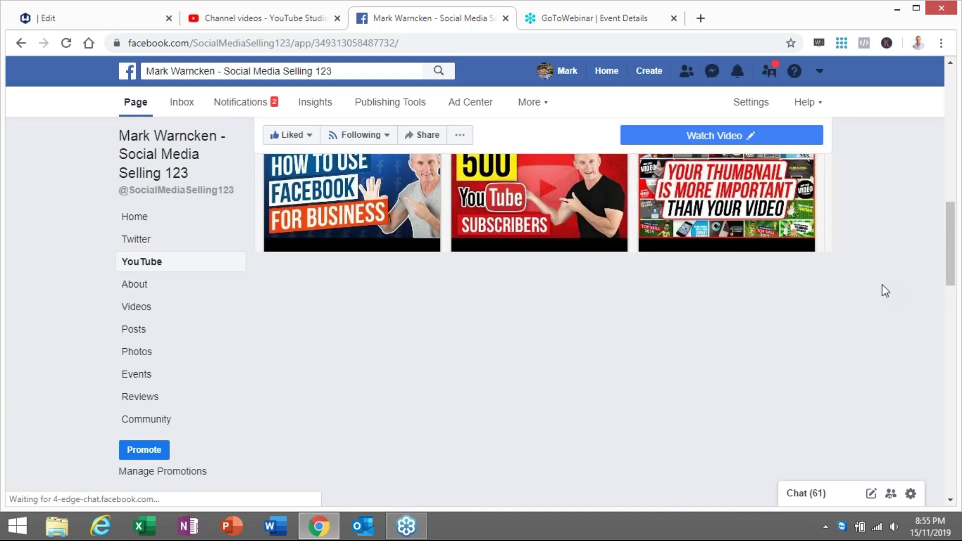
scroll(883, 286, "up", 4)
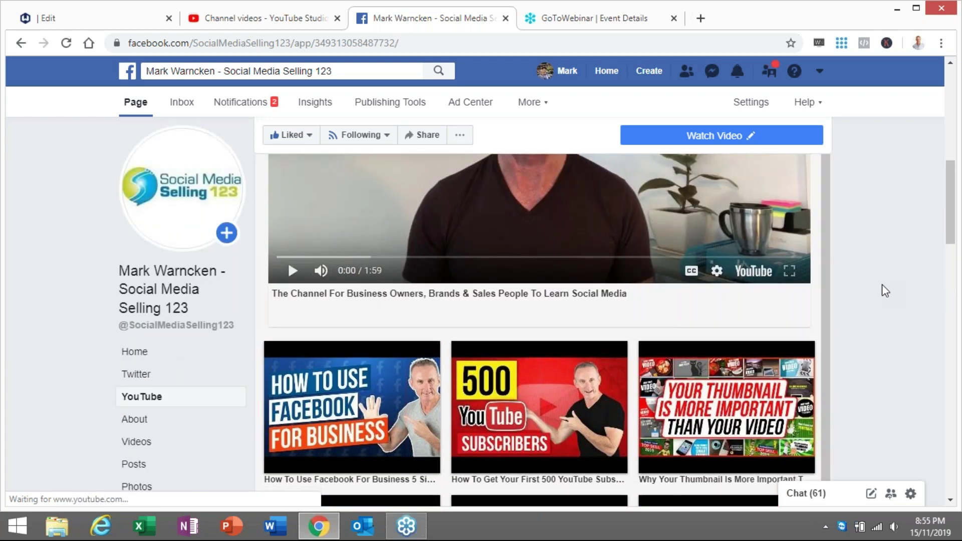
scroll(883, 286, "down", 4)
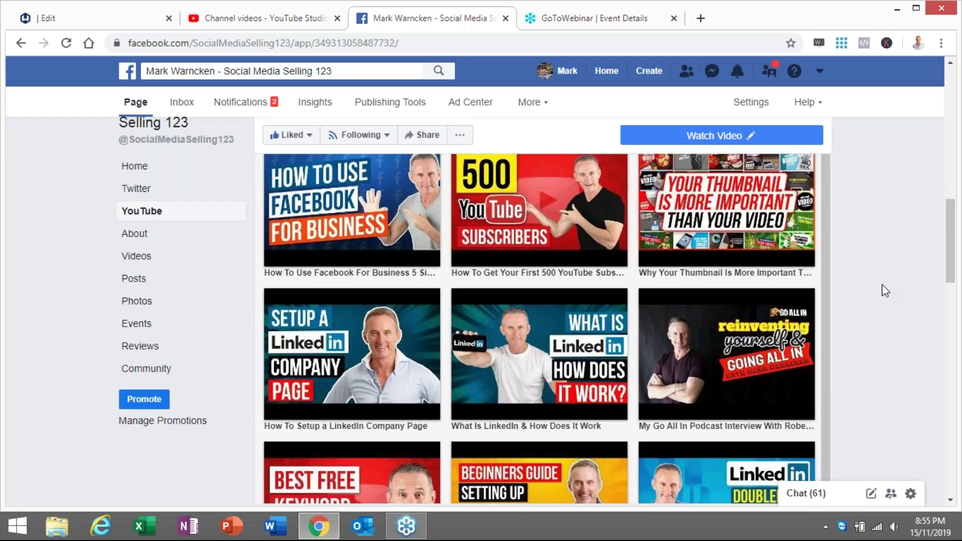
scroll(883, 284, "up", 5)
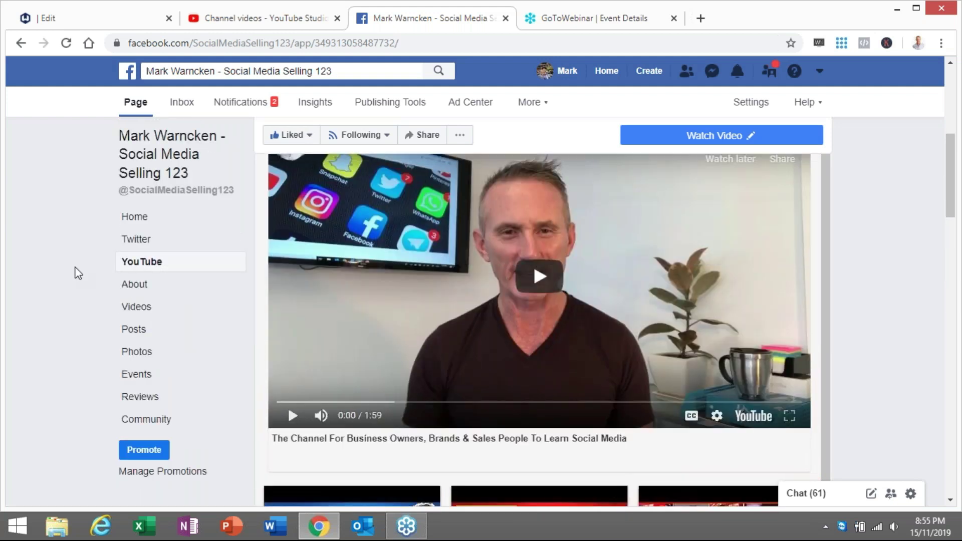
left_click(134, 218)
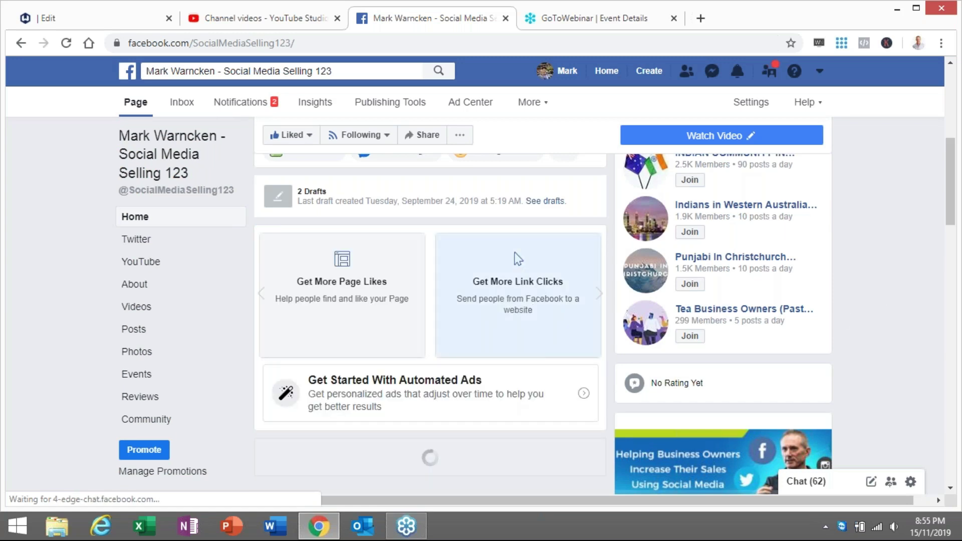
scroll(902, 279, "up", 6)
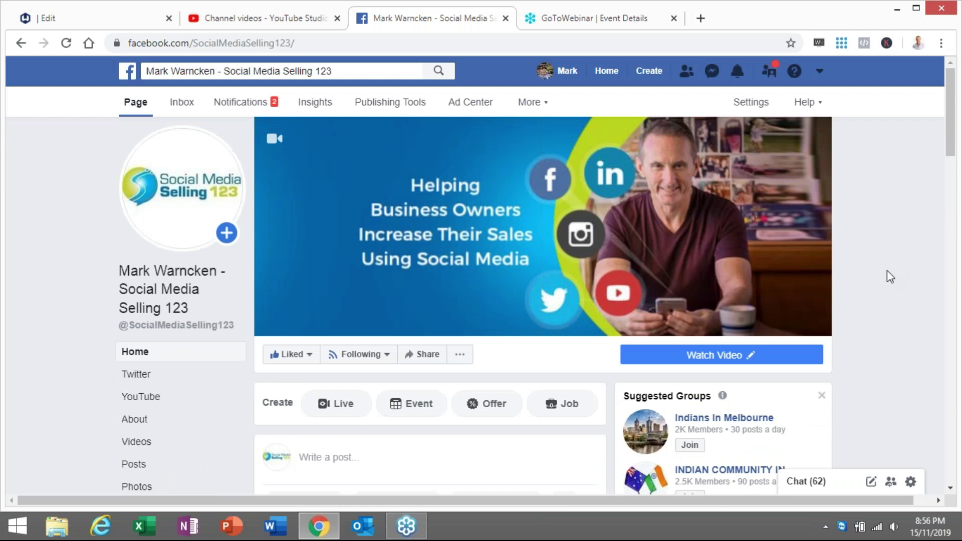